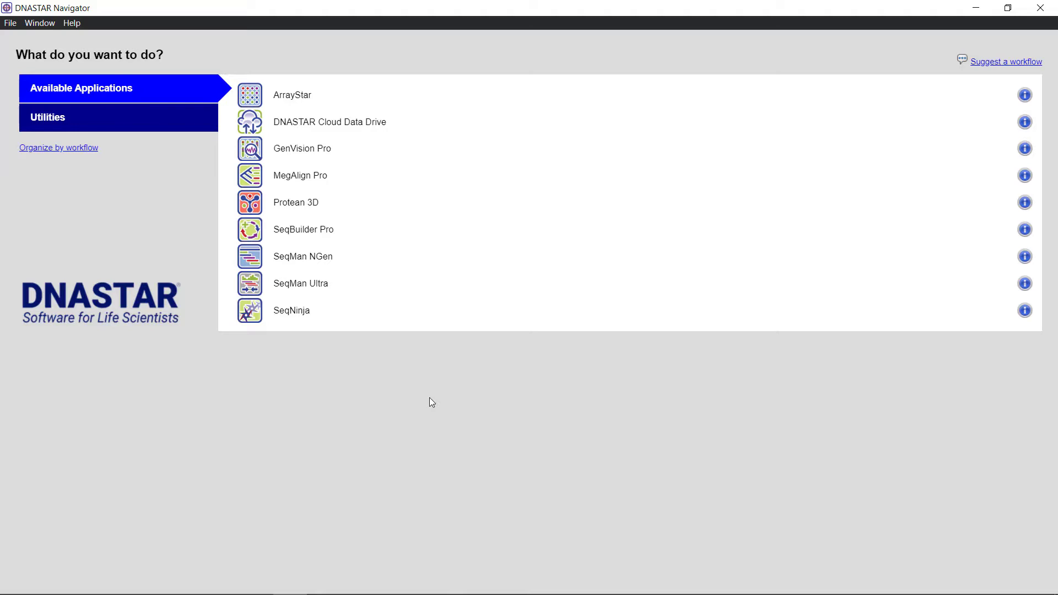
# Step: Launch SeqMan Ultra from DNASTAR Navigator's Available Applications list
pyautogui.click(412, 288)
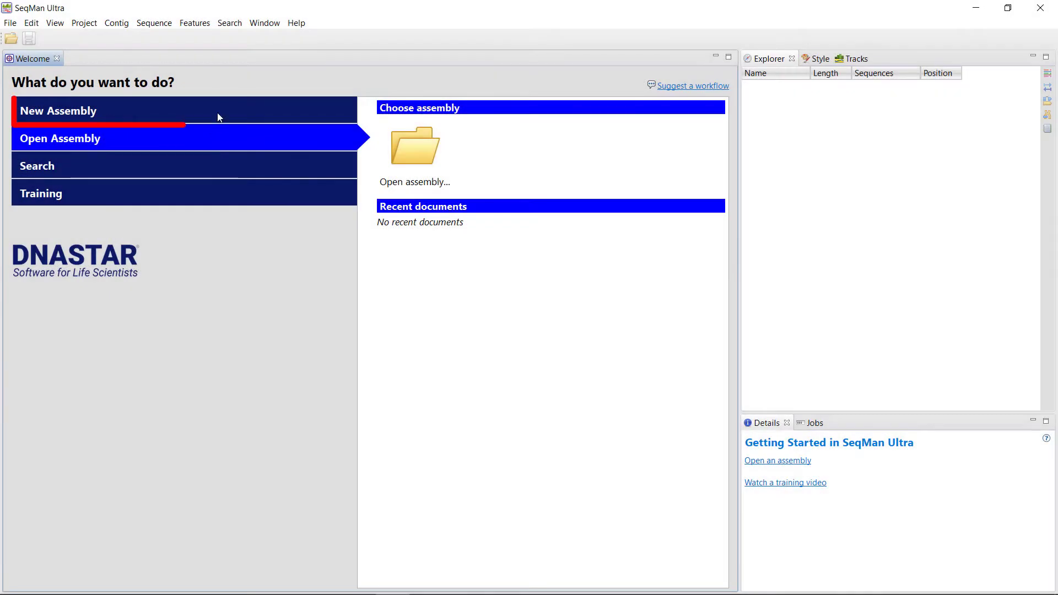
# Step: Start a new Sanger/ABI reference-guided assembly workflow from New Assembly
pyautogui.click(214, 110)
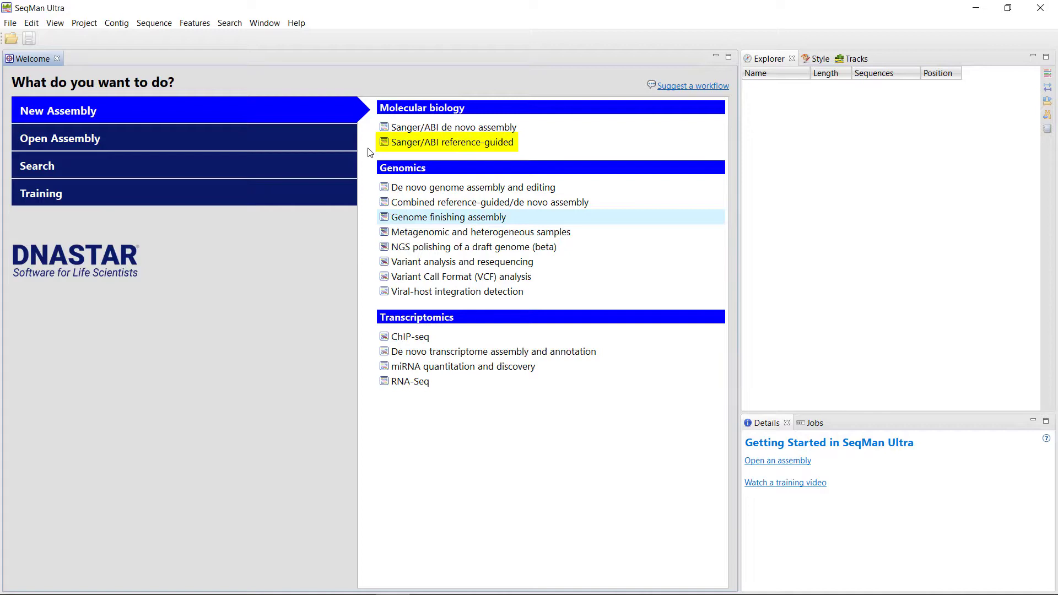
pyautogui.moveTo(391, 143)
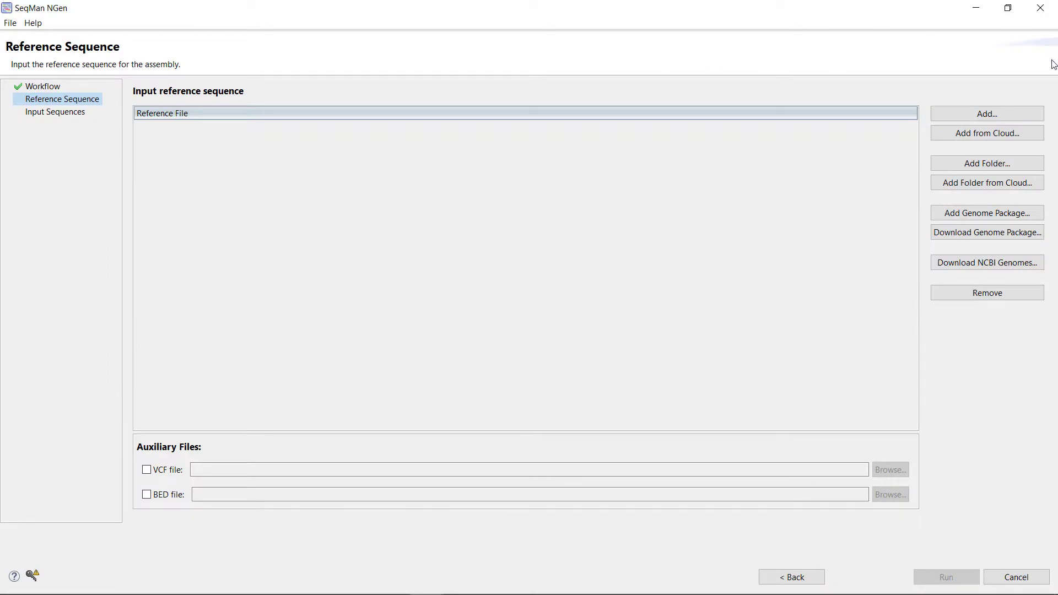
# Step: Load SOS1B_CDS.gbk from the Chenopodia - Multi-sample folder as the reference sequence
pyautogui.click(1020, 118)
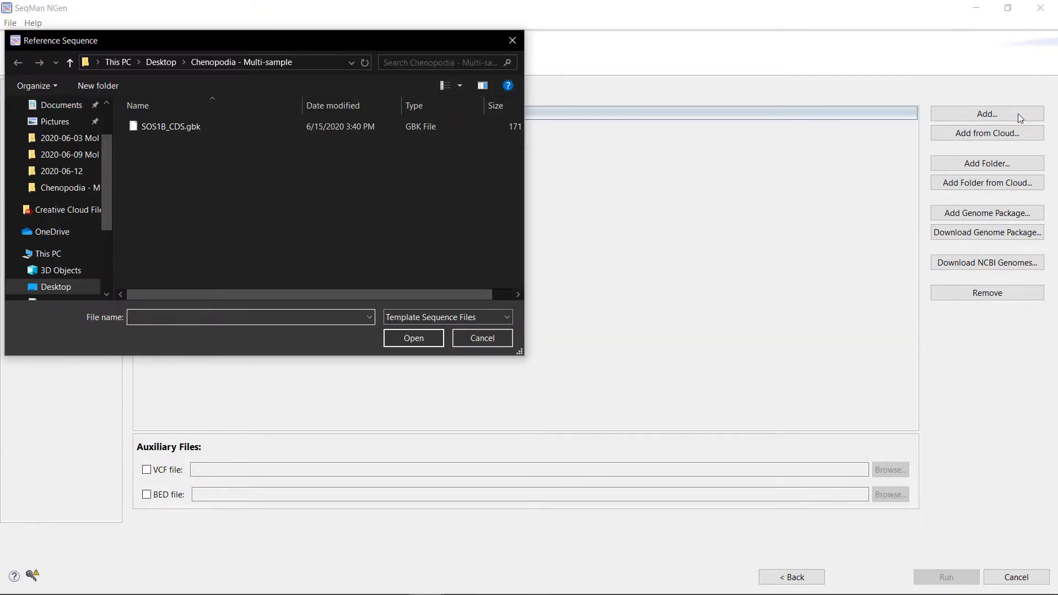
pyautogui.click(196, 129)
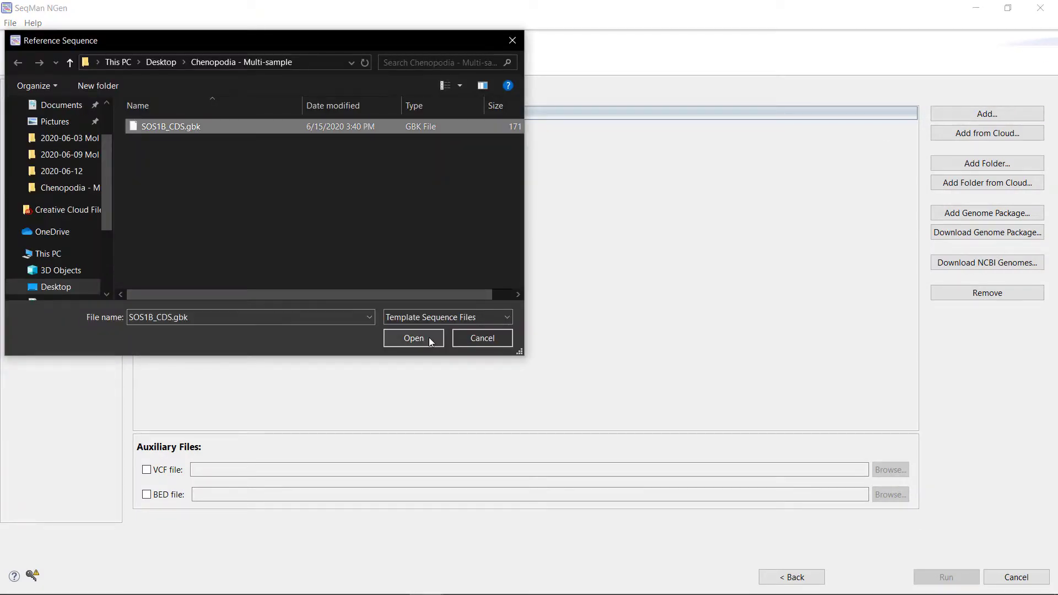
pyautogui.click(429, 337)
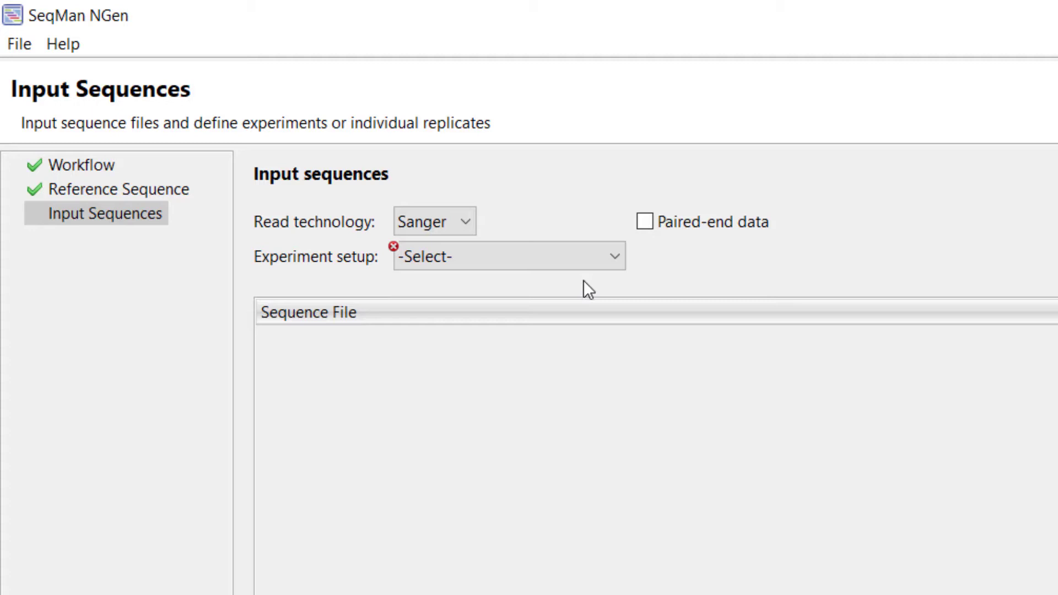
# Step: Use Multi-sample setup, add all six C-gig .ab1 reads, and mark the sample name portion
pyautogui.click(573, 255)
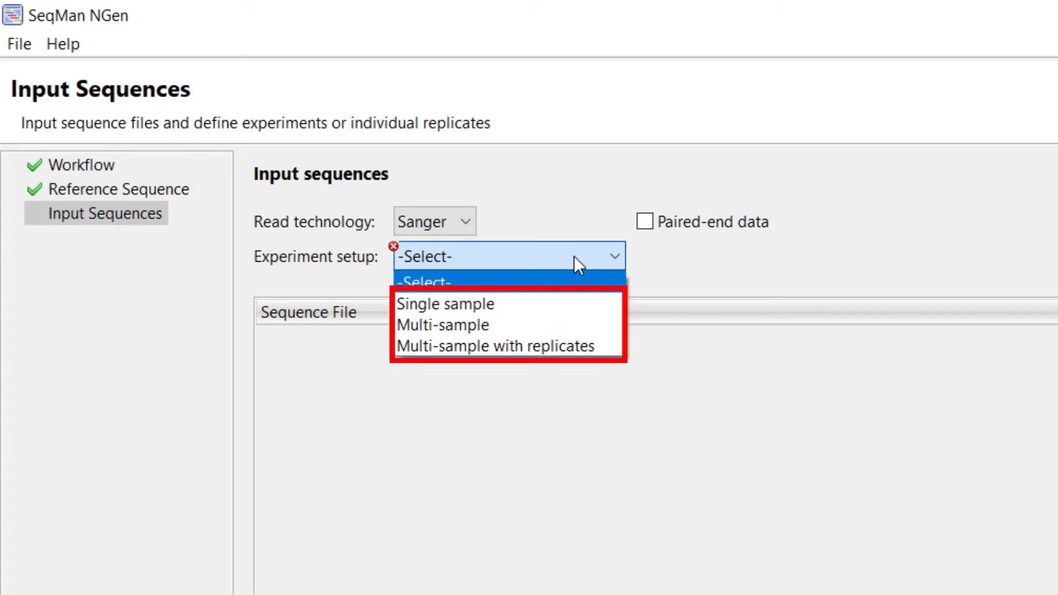
pyautogui.click(592, 332)
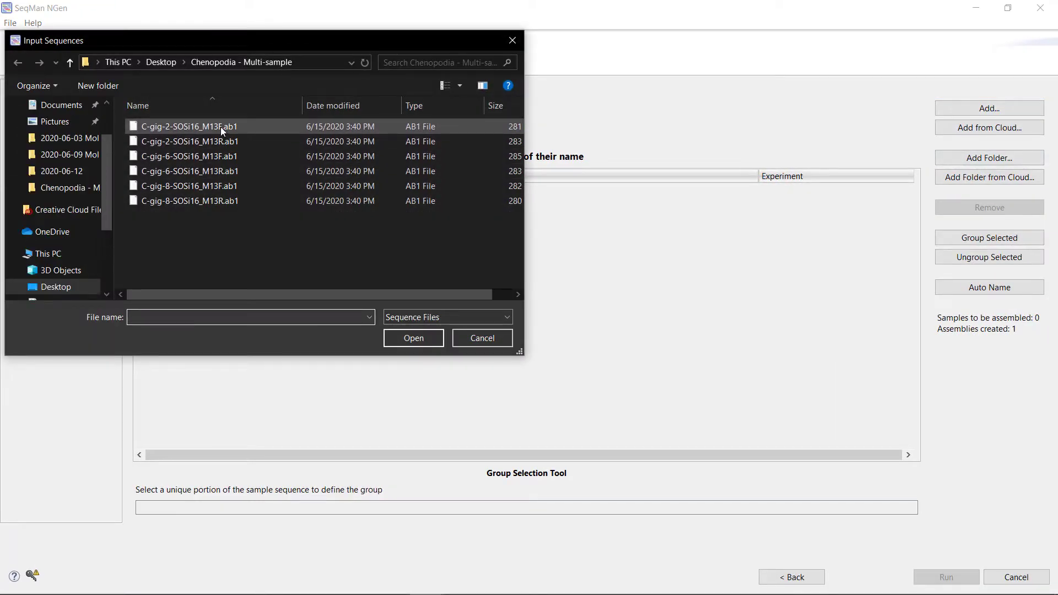
pyautogui.click(220, 127)
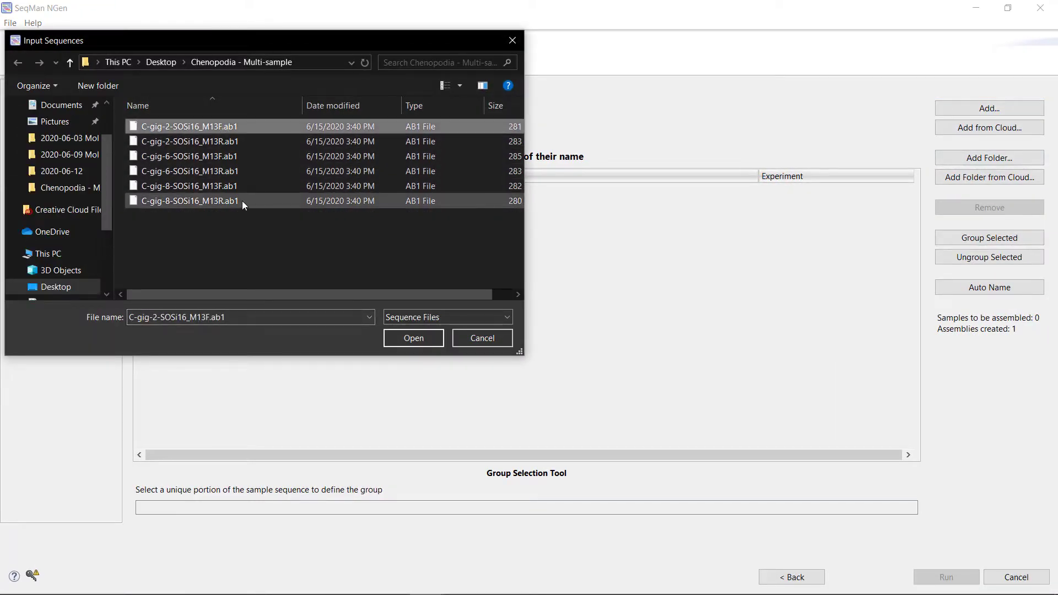
pyautogui.keyDown('shift'); pyautogui.click(236, 201); pyautogui.keyUp('shift')
pyautogui.click(419, 339)
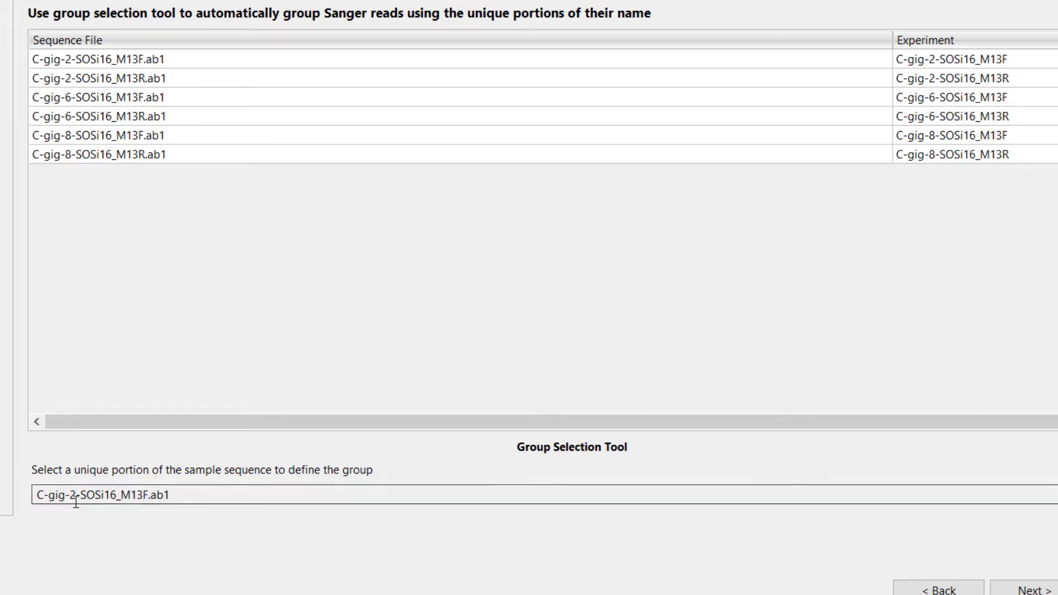
pyautogui.moveTo(76, 495); pyautogui.dragTo(33, 494)
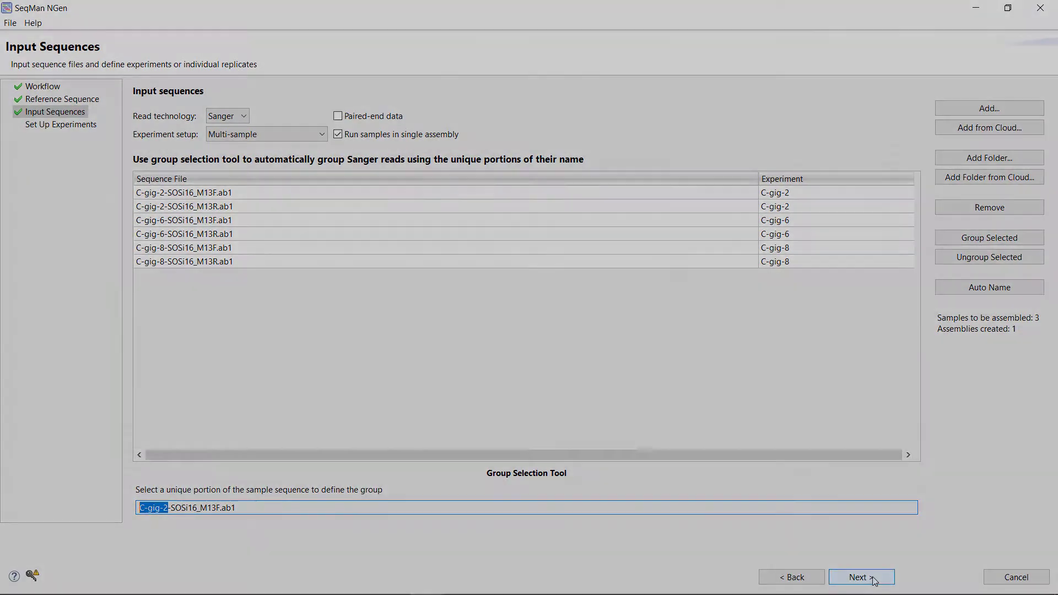
# Step: Keep the default experiment, assembly and analysis options
pyautogui.click(870, 577)
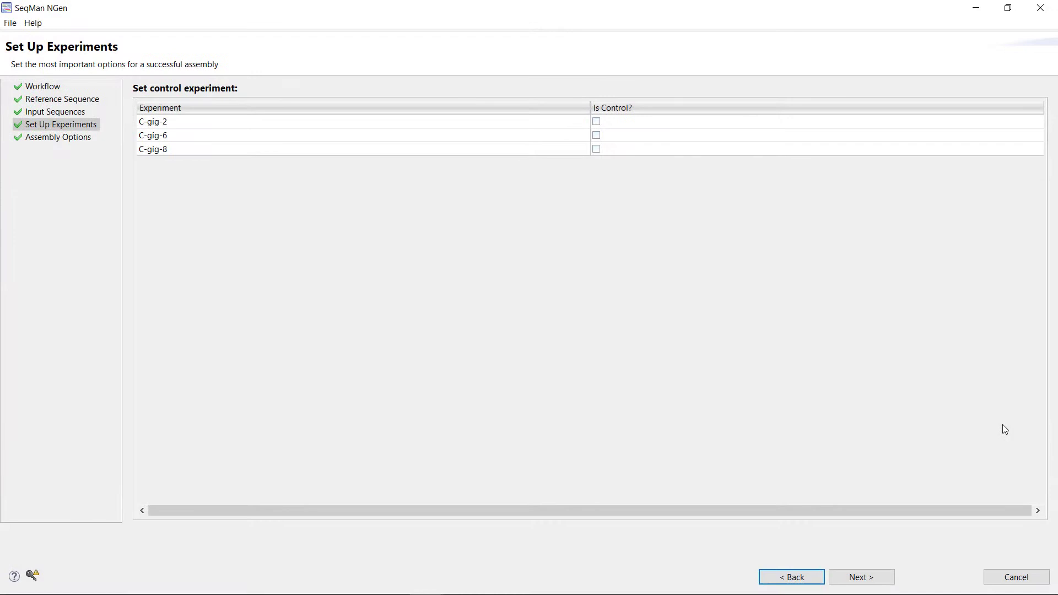
pyautogui.click(876, 580)
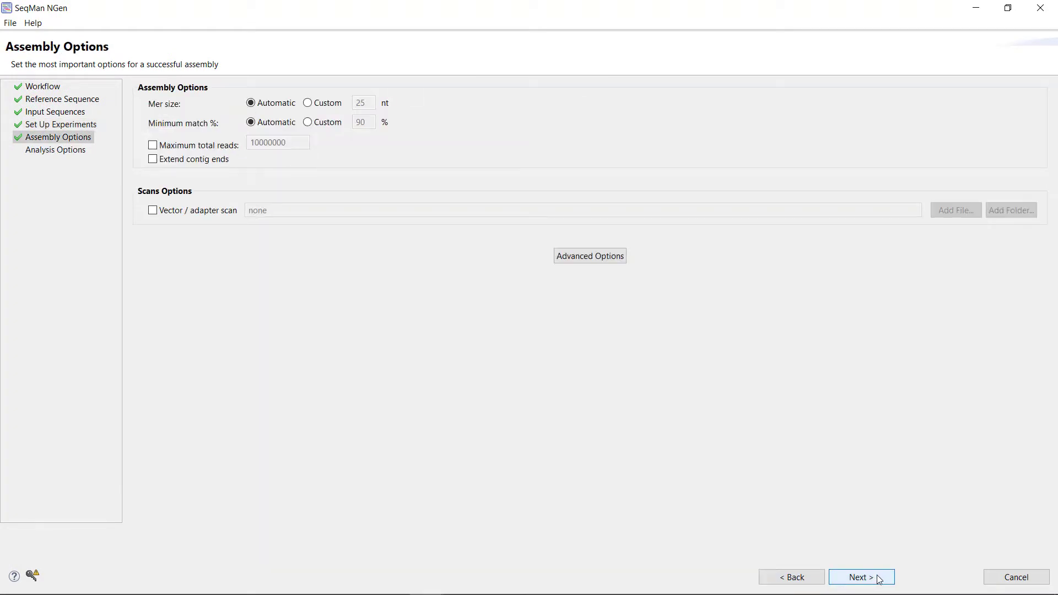
pyautogui.click(878, 580)
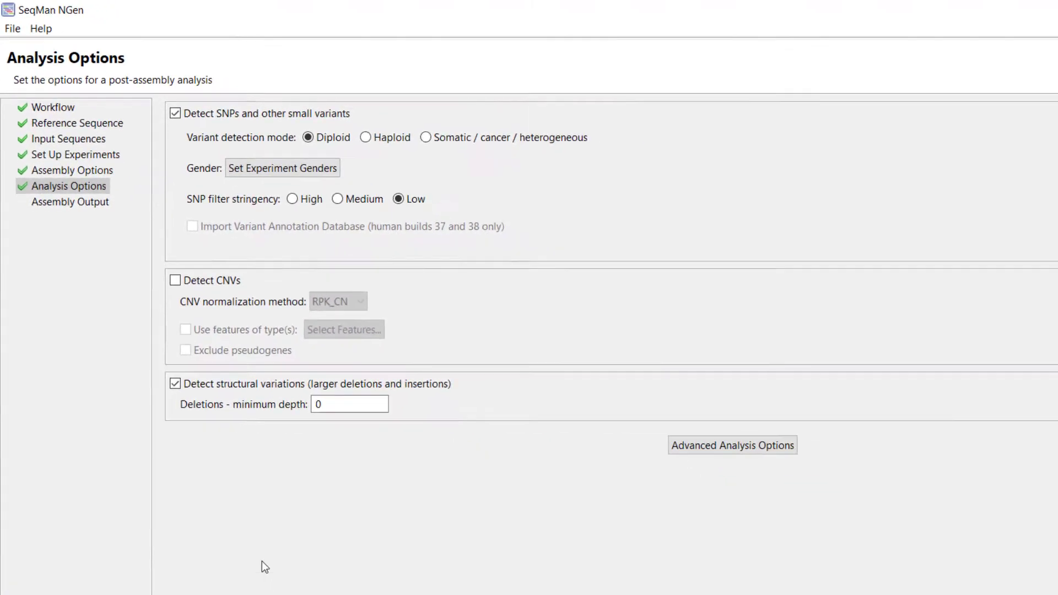
pyautogui.click(882, 589)
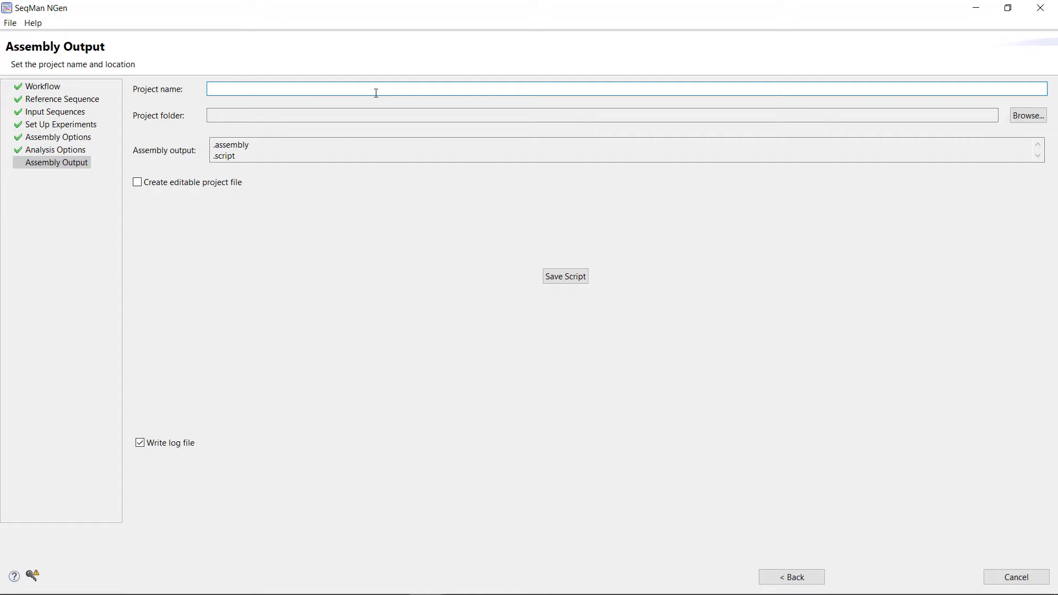
# Step: Name the project 'templated sanger' and save it in the Desktop folder
pyautogui.write('templated sang')
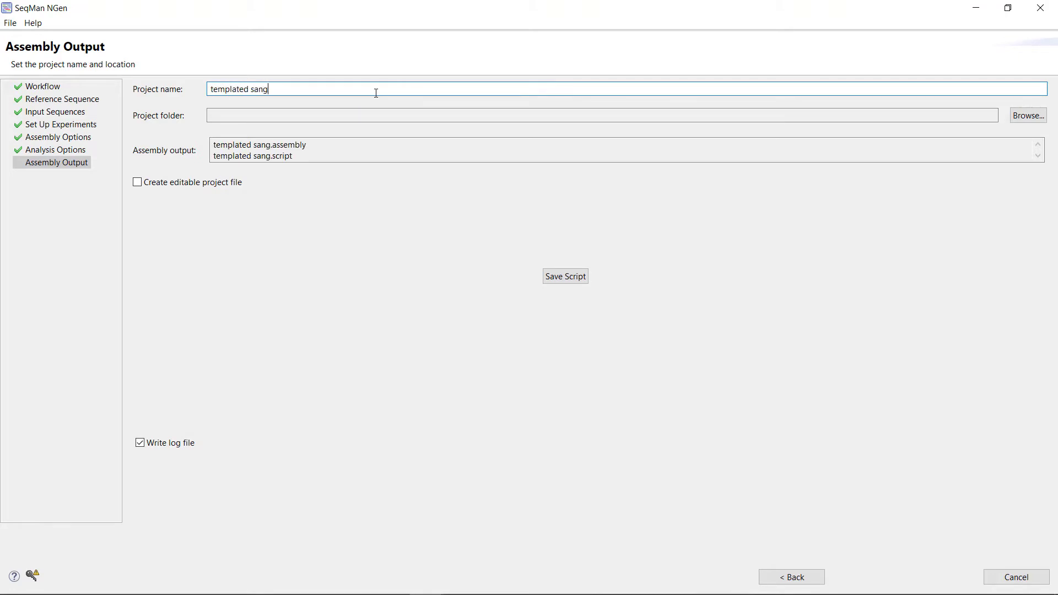
pyautogui.write('er')
pyautogui.click(1028, 115)
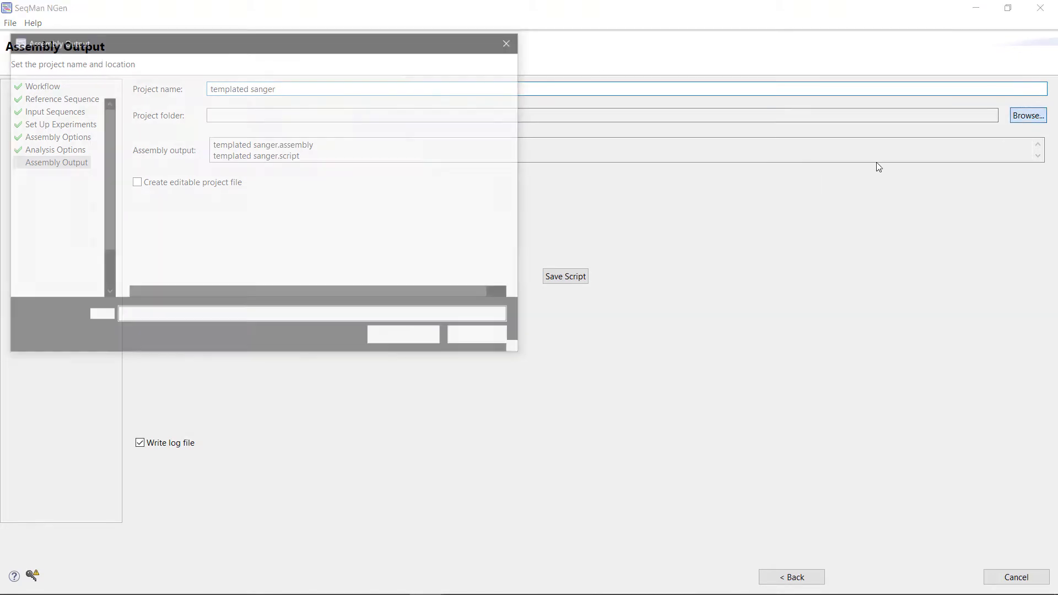
pyautogui.click(413, 336)
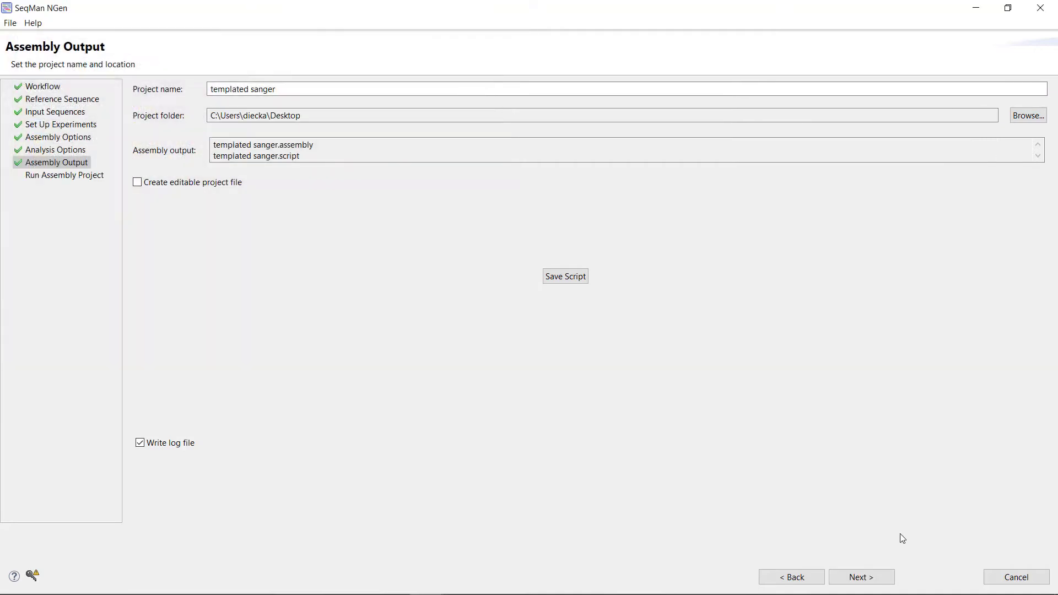
pyautogui.click(887, 577)
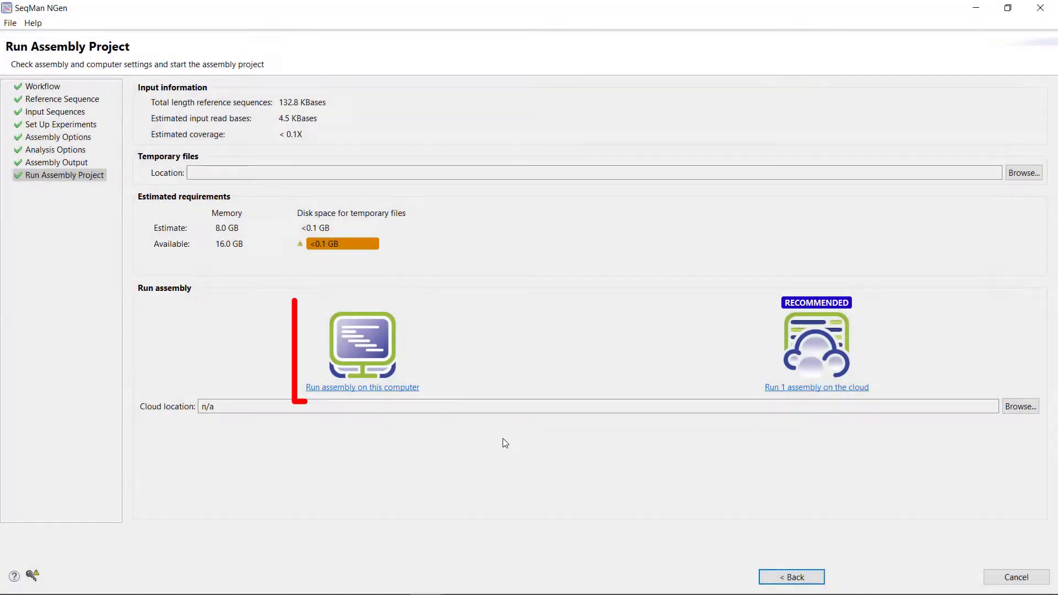
# Step: Run the assembly on this computer and open templated sanger.assembly in SeqMan Ultra
pyautogui.click(414, 395)
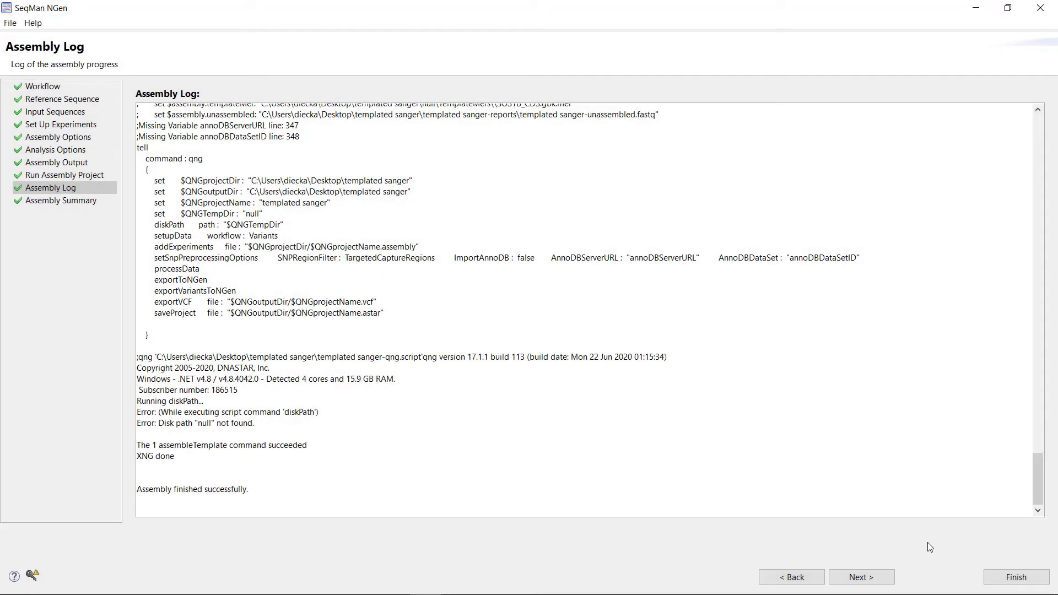
pyautogui.click(859, 577)
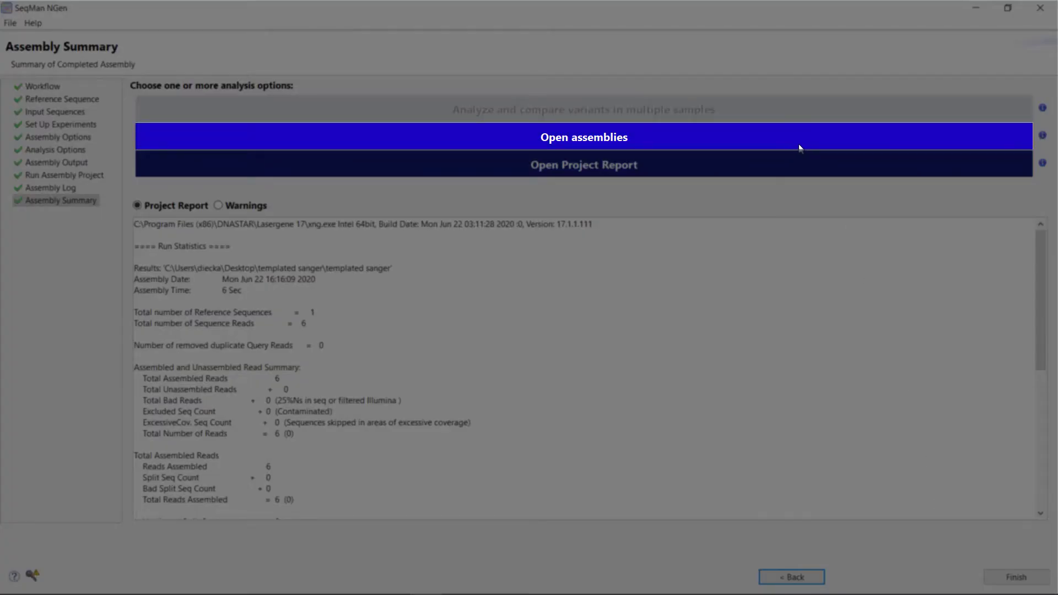
pyautogui.click(795, 142)
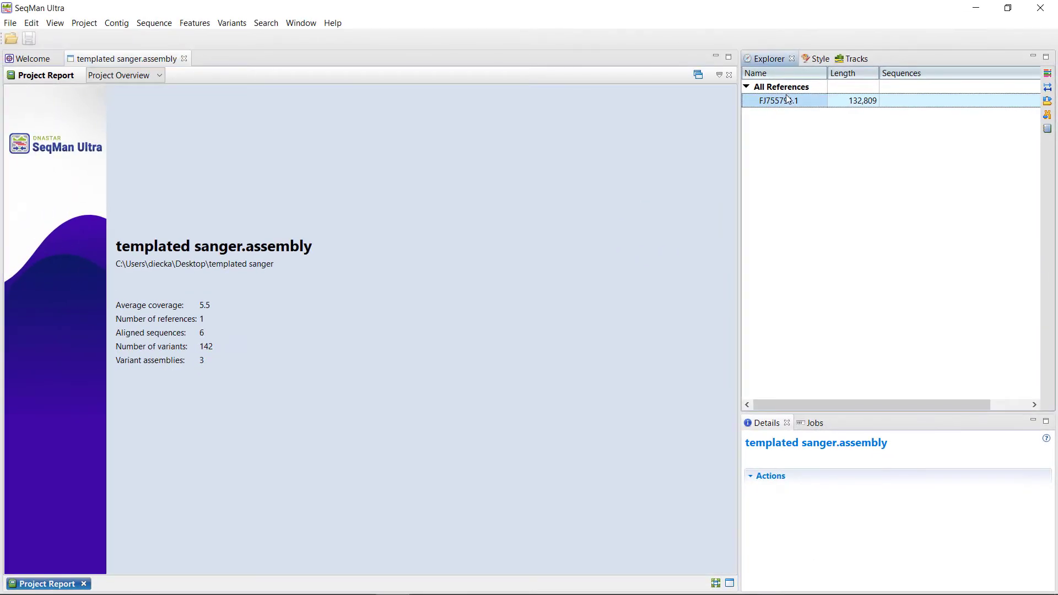
# Step: Open contig FJ755791.1 and find the next covered region, at position 56,676
pyautogui.doubleClick(786, 99)
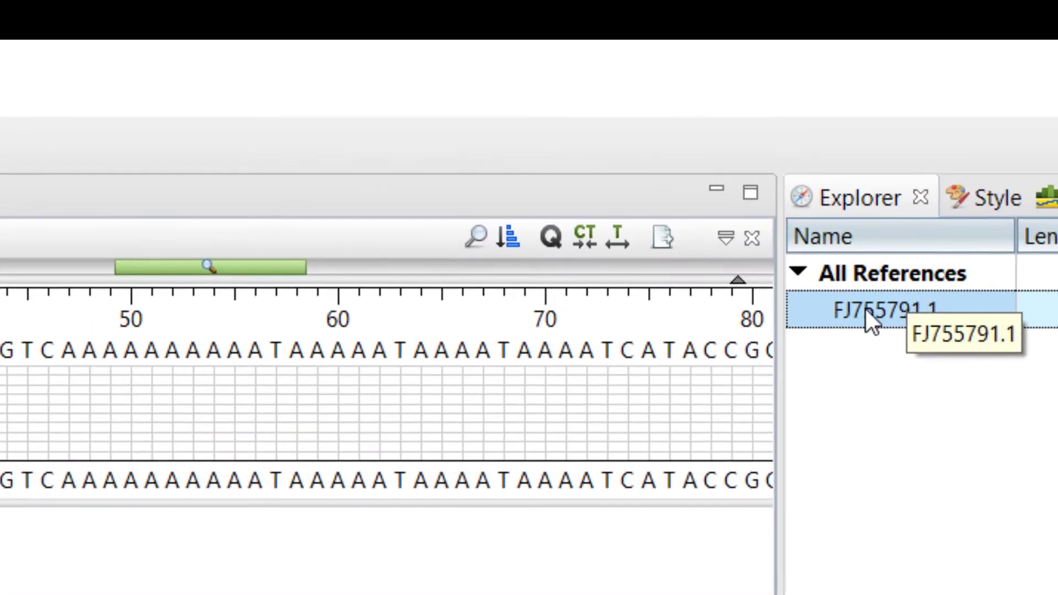
pyautogui.click(463, 237)
pyautogui.click(239, 279)
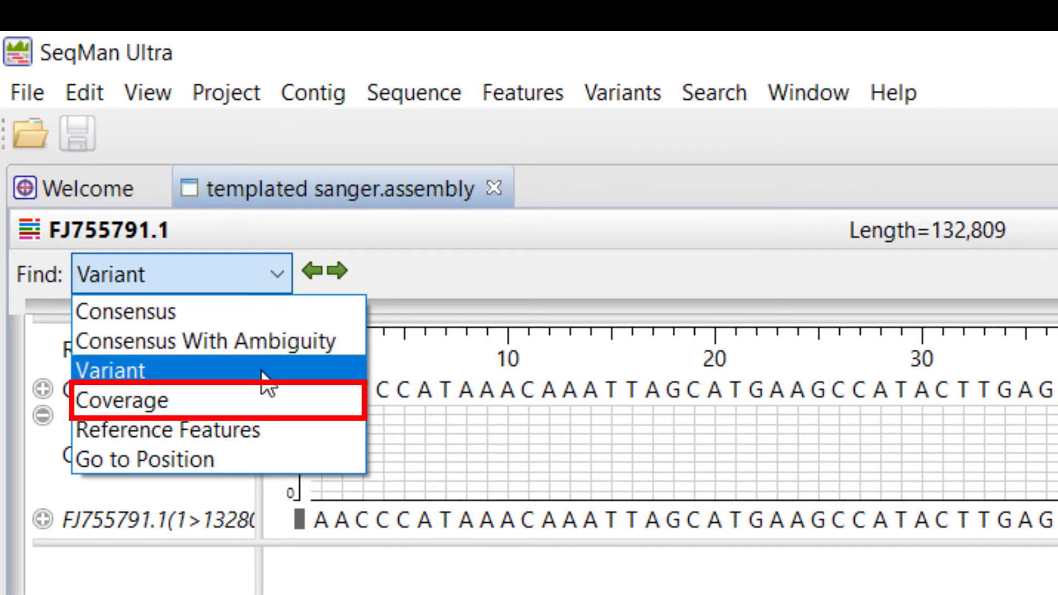
pyautogui.click(264, 401)
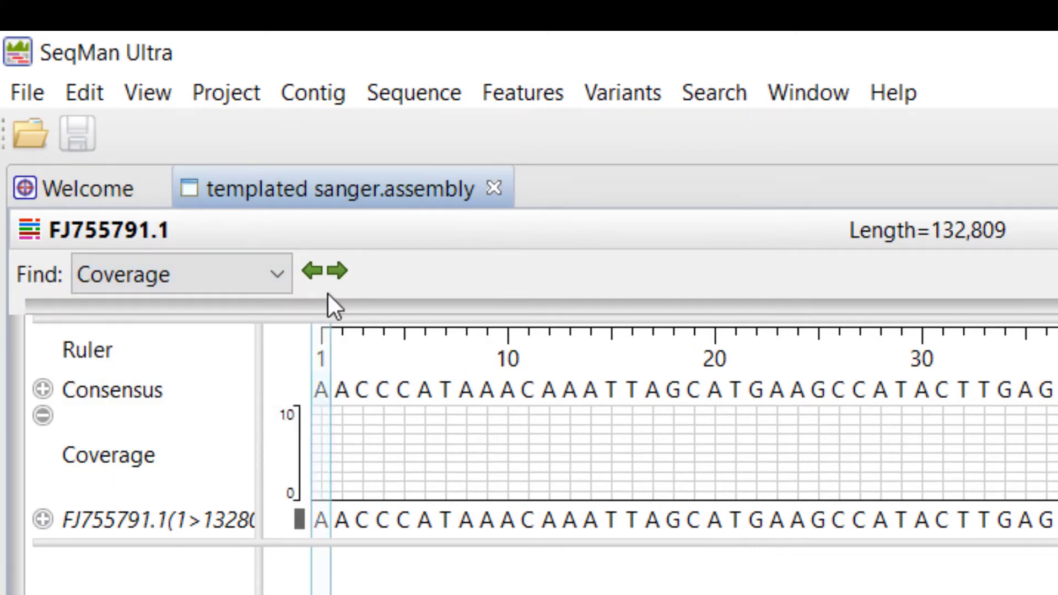
pyautogui.click(339, 270)
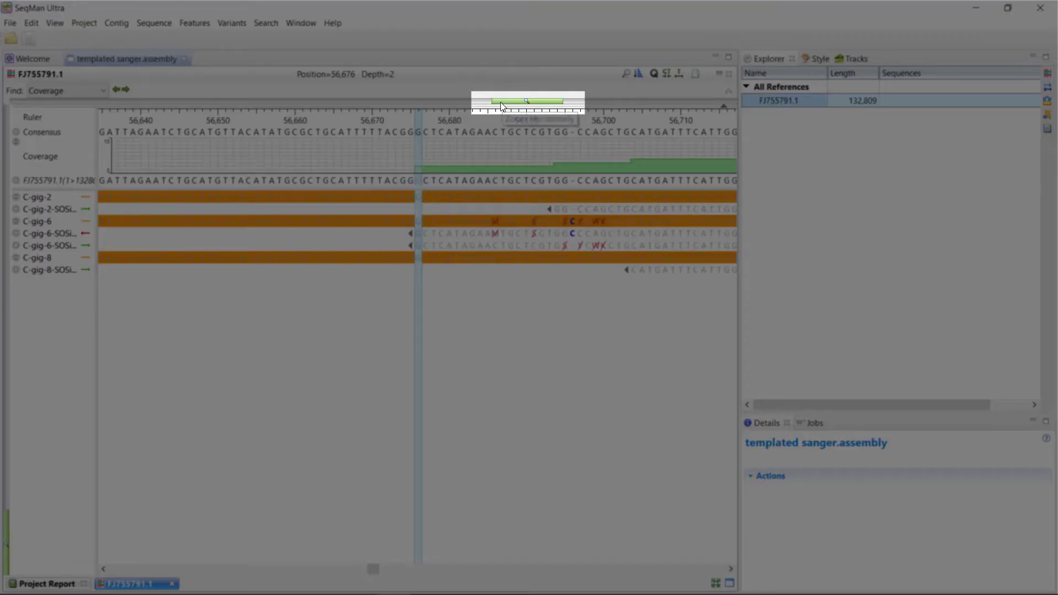
# Step: Show the SOS1B features and zoom to the bases of positions 56851–57281
pyautogui.moveTo(501, 105); pyautogui.dragTo(358, 104)
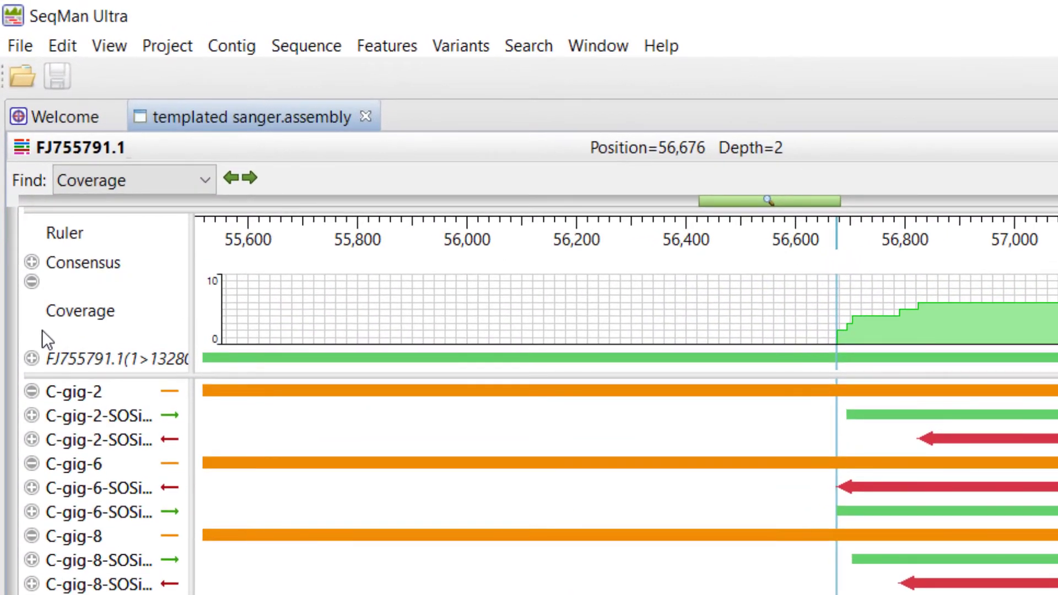
pyautogui.click(32, 359)
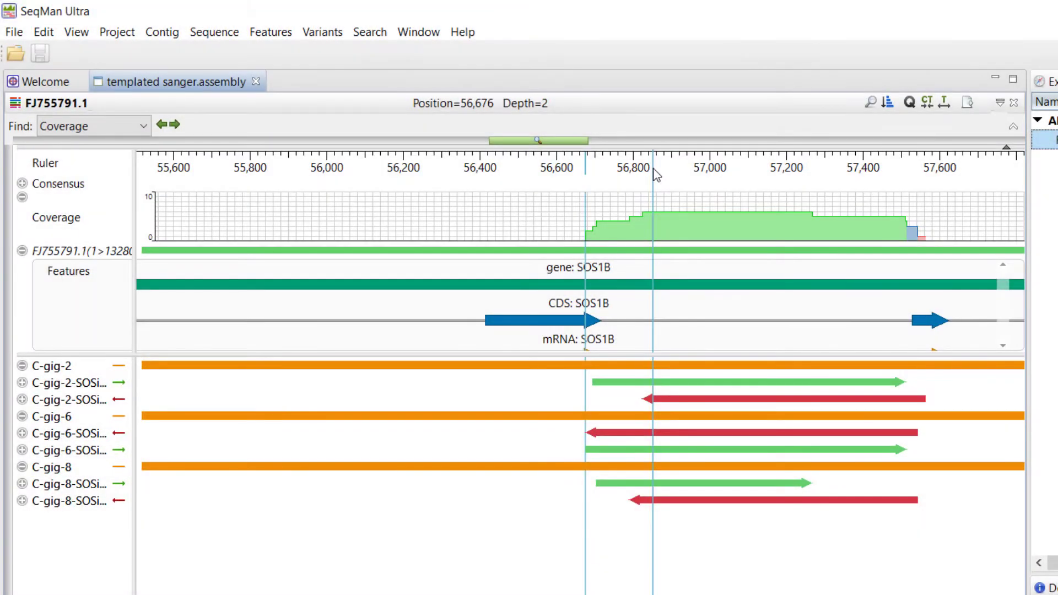
pyautogui.moveTo(656, 175); pyautogui.dragTo(818, 175)
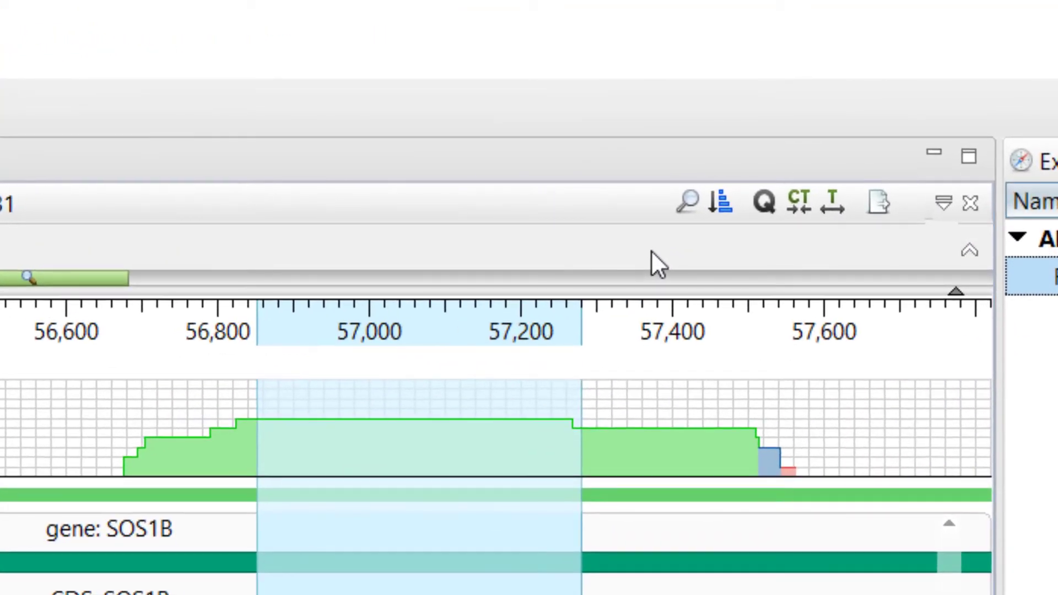
pyautogui.click(830, 206)
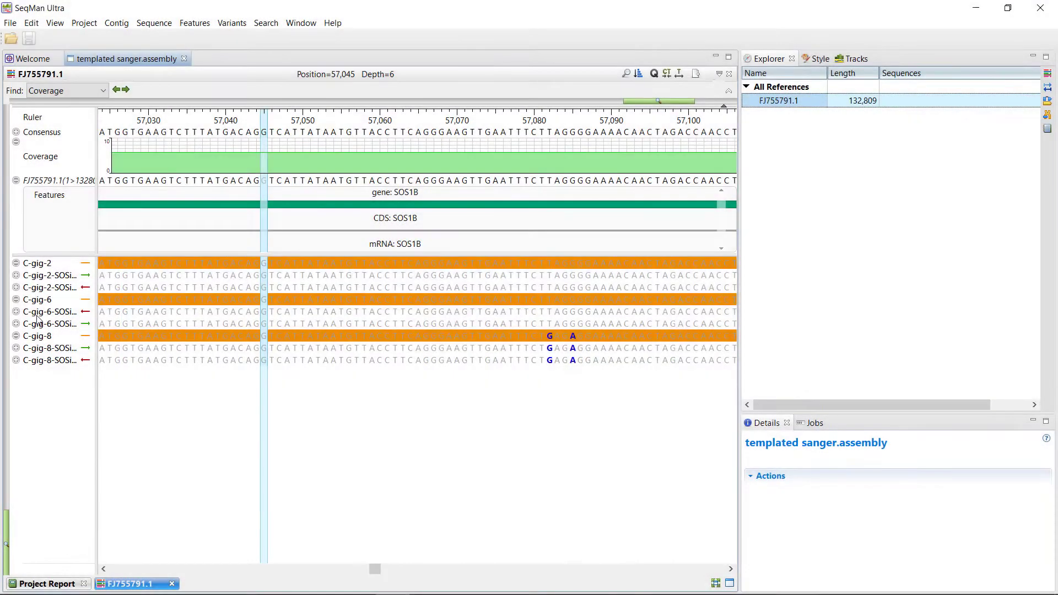
# Step: Expand all reads to show their chromatogram traces, then open the Variants menu
pyautogui.rightClick(35, 318)
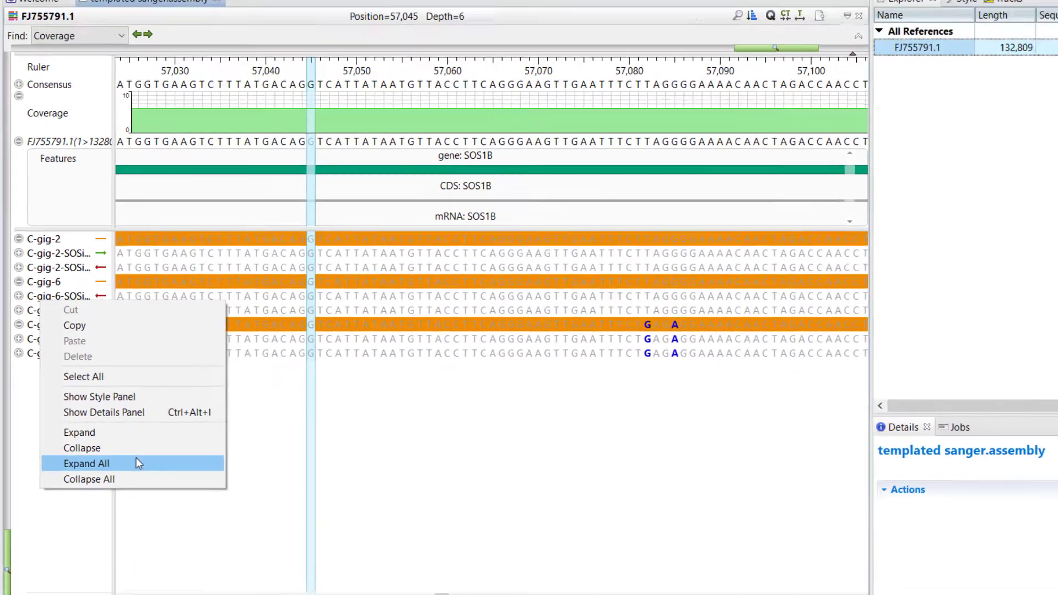
pyautogui.click(216, 499)
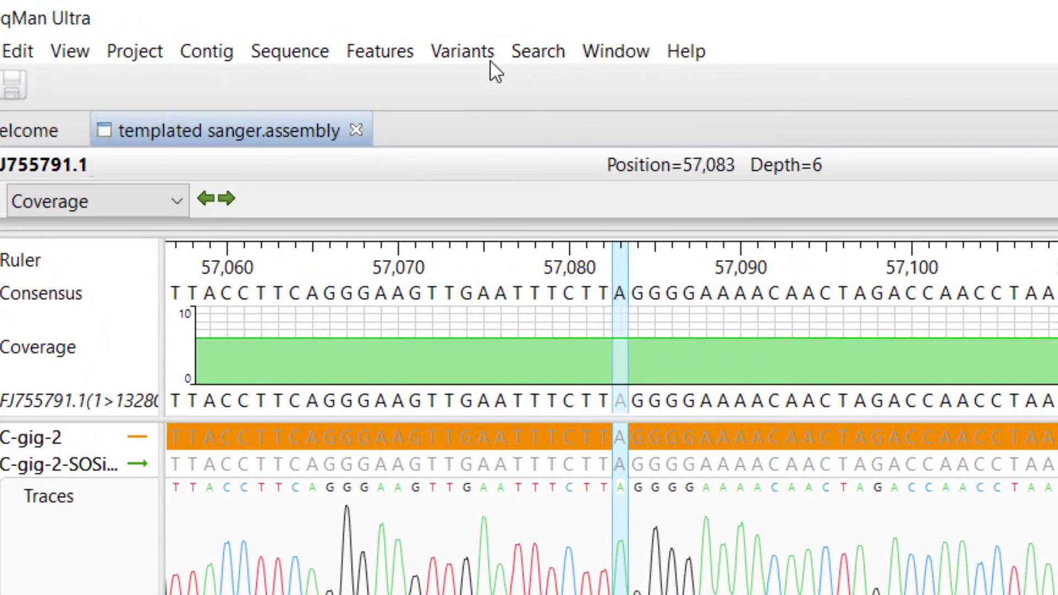
pyautogui.click(478, 54)
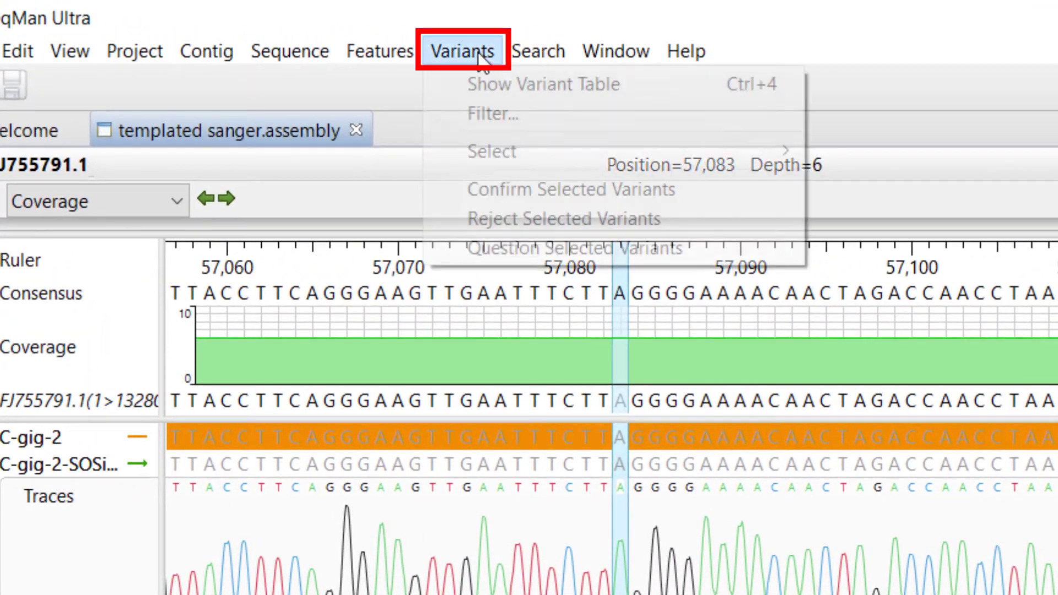
# Step: Show the variant table, jump to variants at 56733 and 56830, and open filter criteria
pyautogui.click(466, 91)
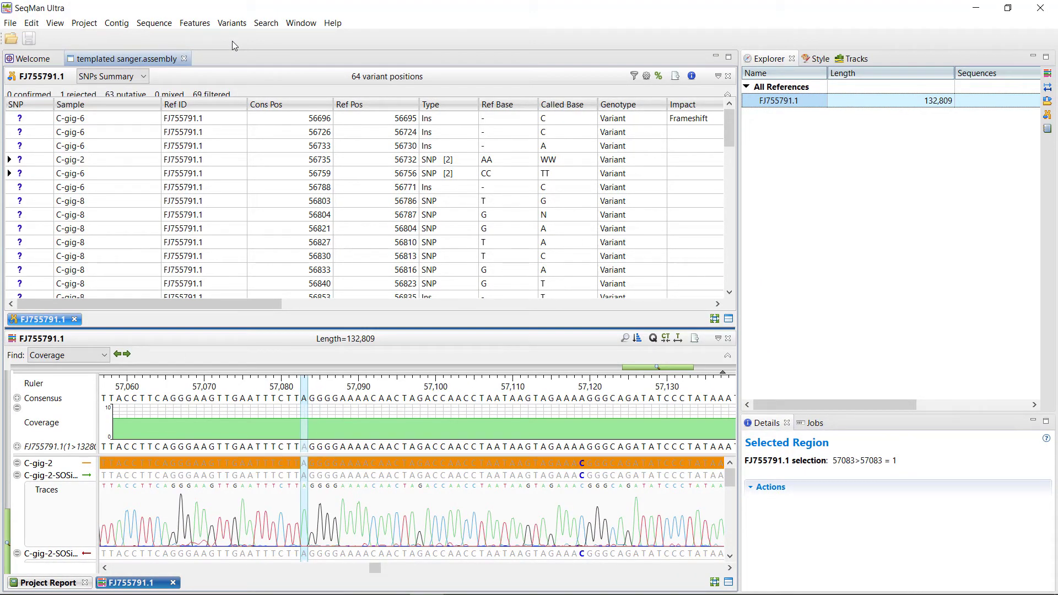
pyautogui.click(149, 146)
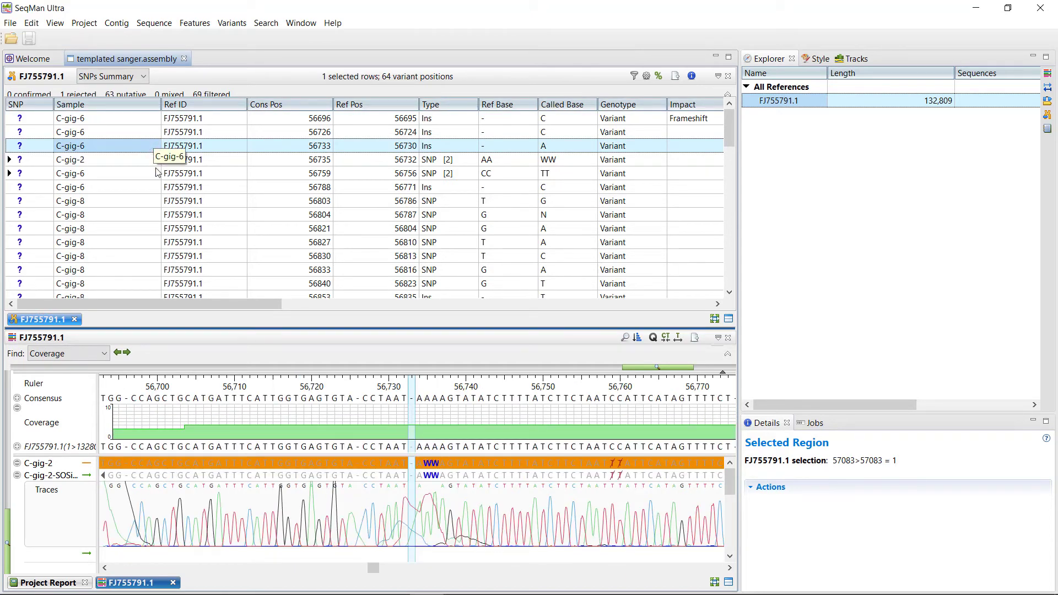
pyautogui.click(159, 257)
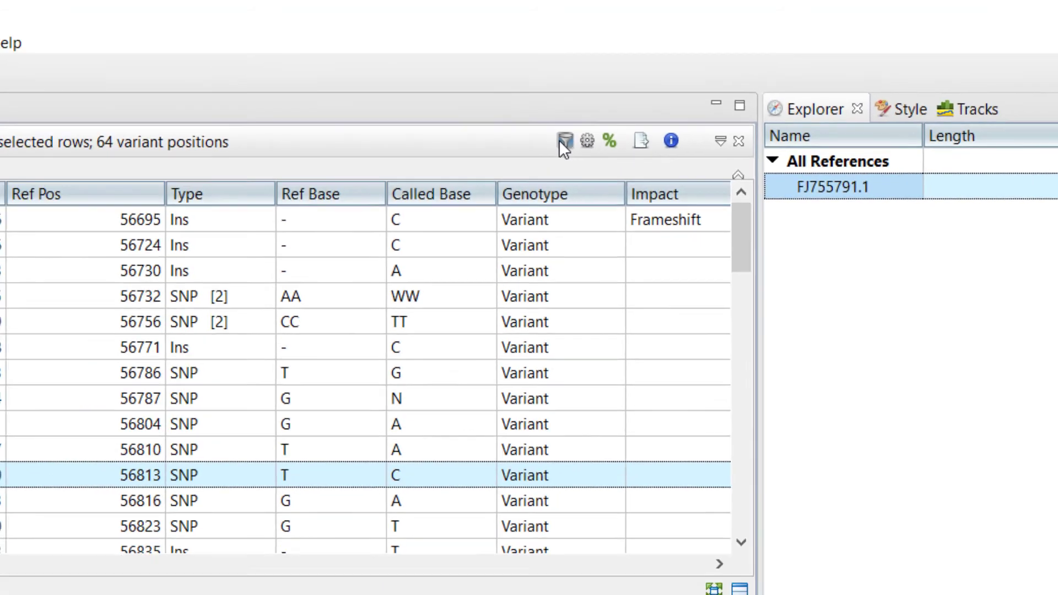
pyautogui.click(460, 194)
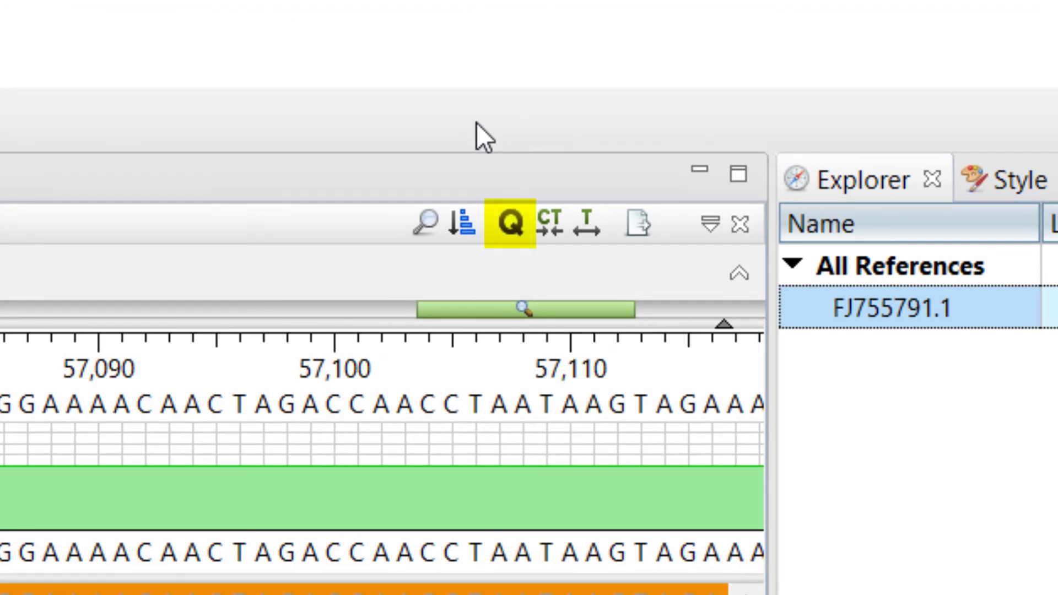
# Step: Display base quality scores (e.g. G102, T92) above every chromatogram peak in the trace view
pyautogui.click(504, 229)
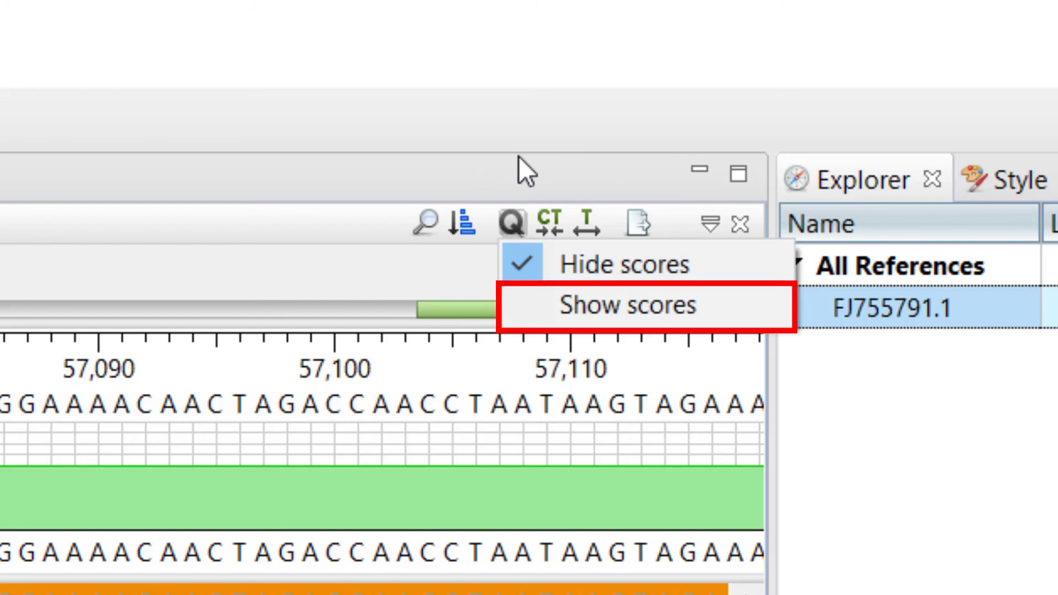
pyautogui.click(586, 319)
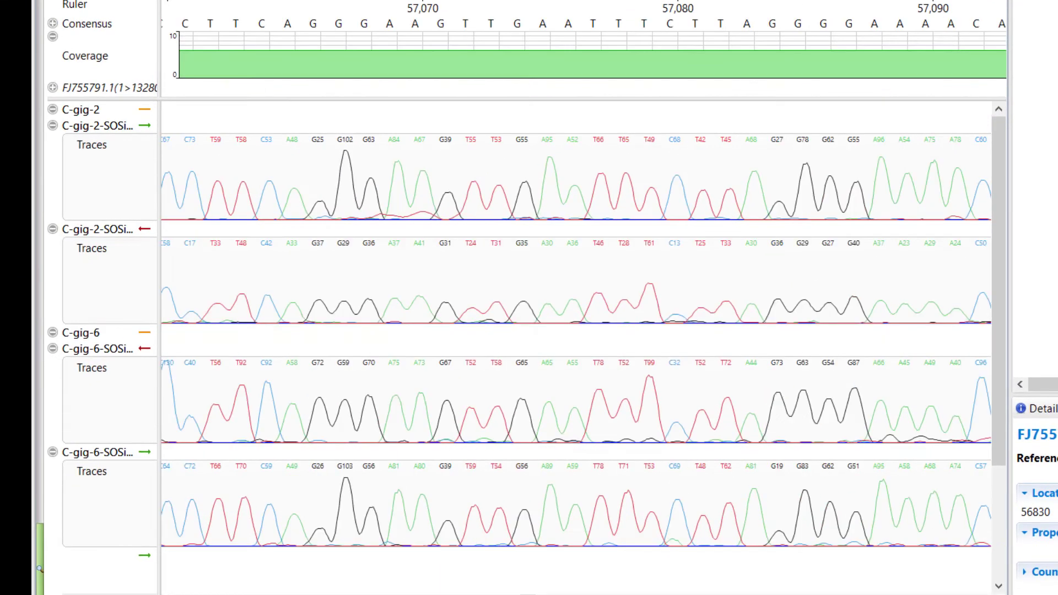